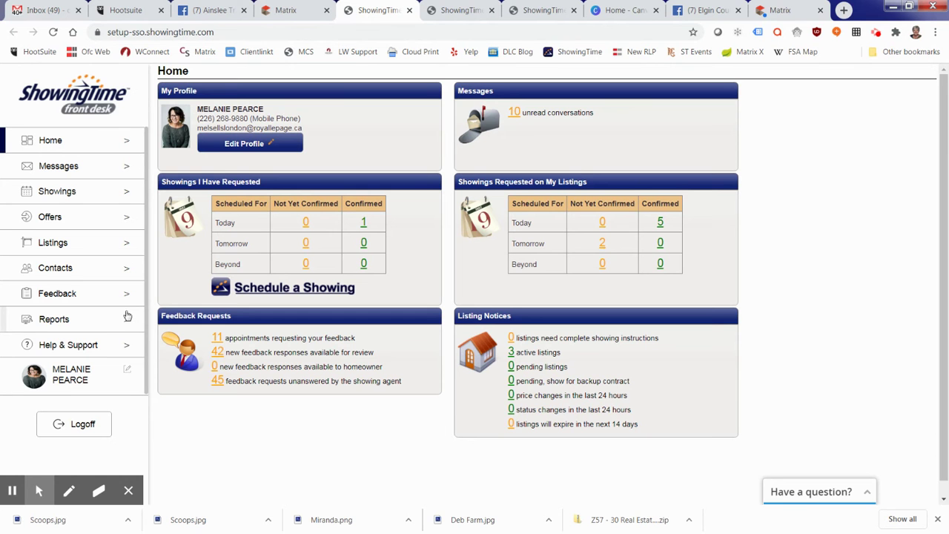
- Open the restrictions and exceptions calendar of the active London listing priced at $289,900
click(46, 248)
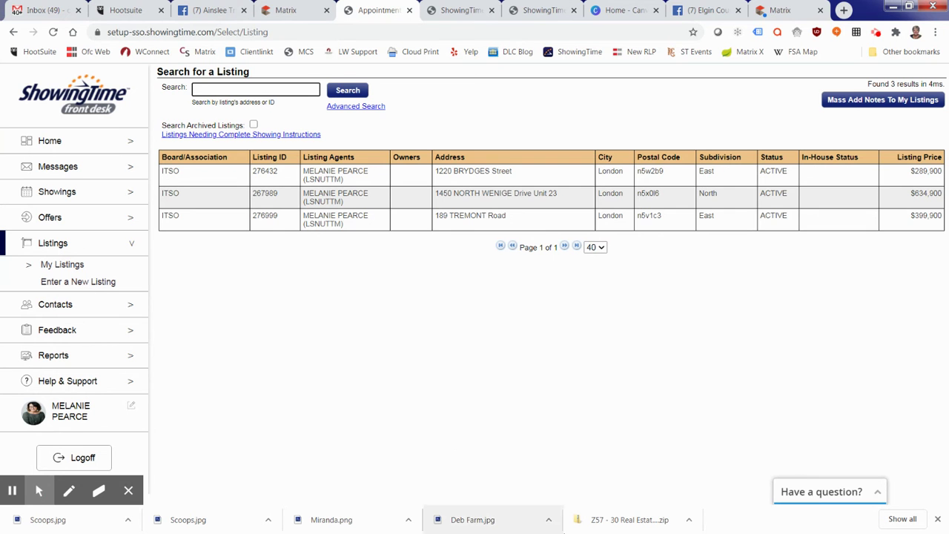
click(541, 175)
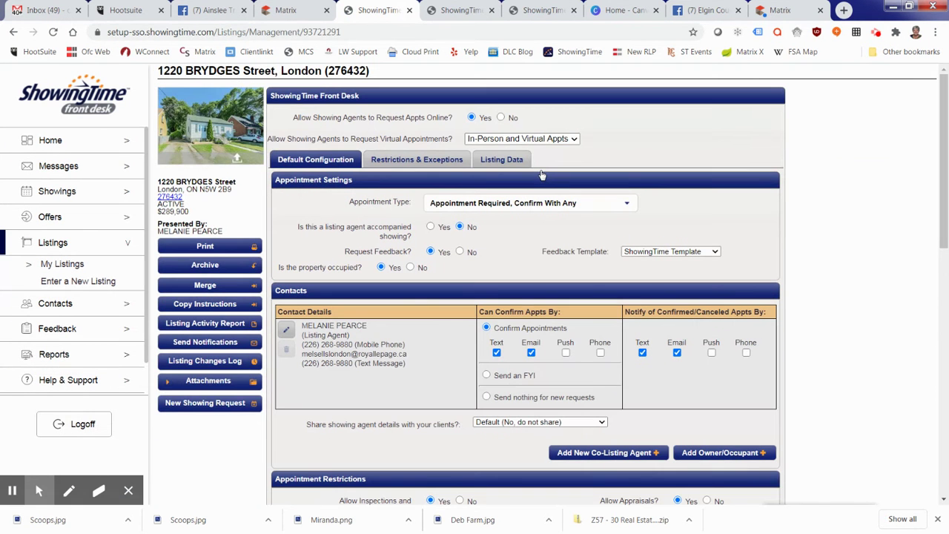
click(419, 165)
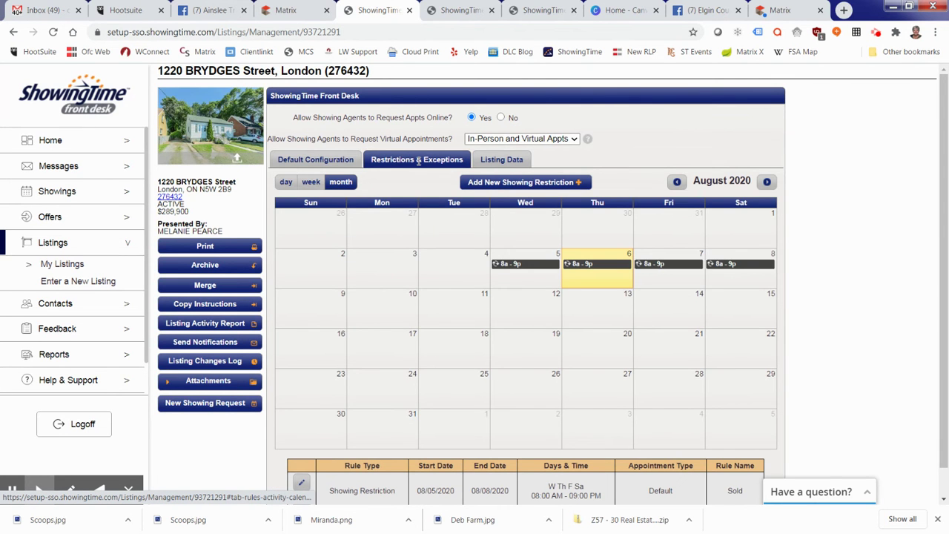
- Add and save a one-time, all-day showing restriction on 08/09/2020 with the reason Family Gathering
click(546, 184)
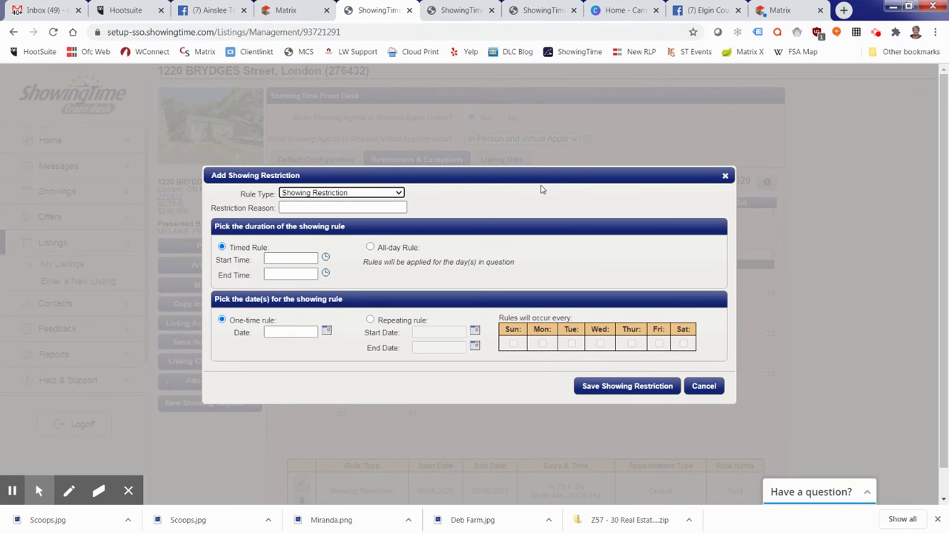
click(310, 209)
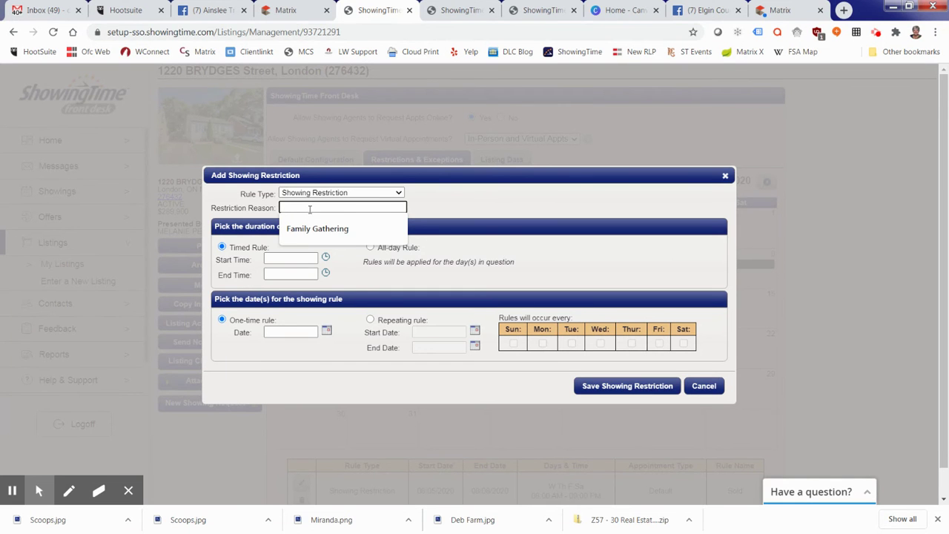
click(302, 231)
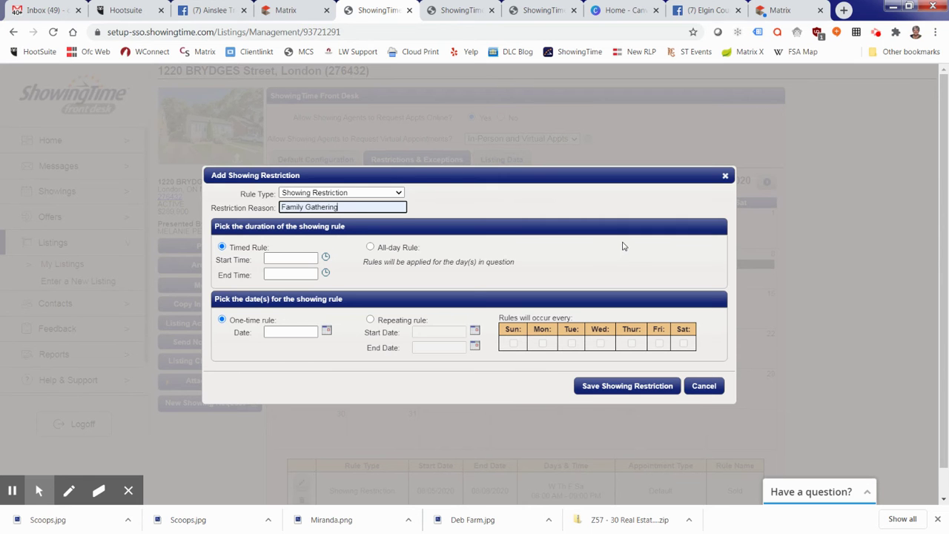
click(370, 248)
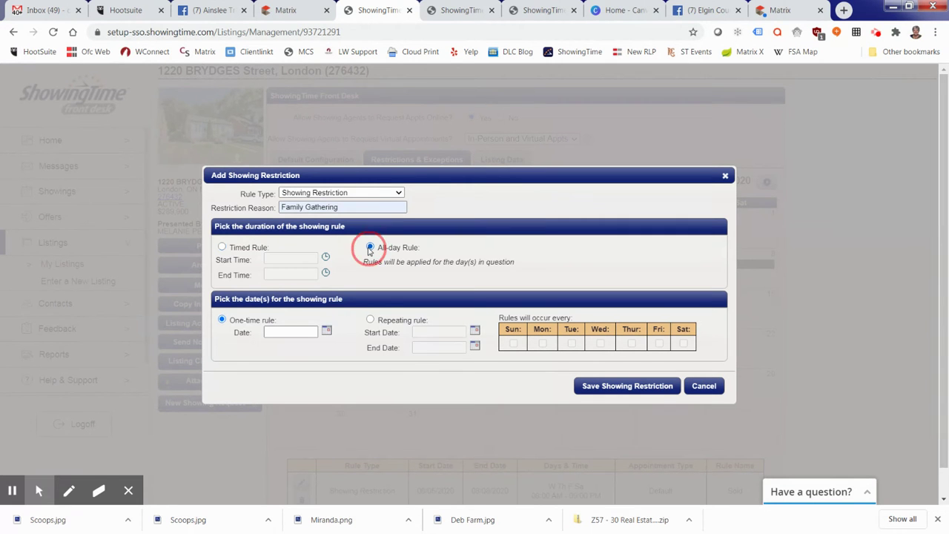
click(326, 331)
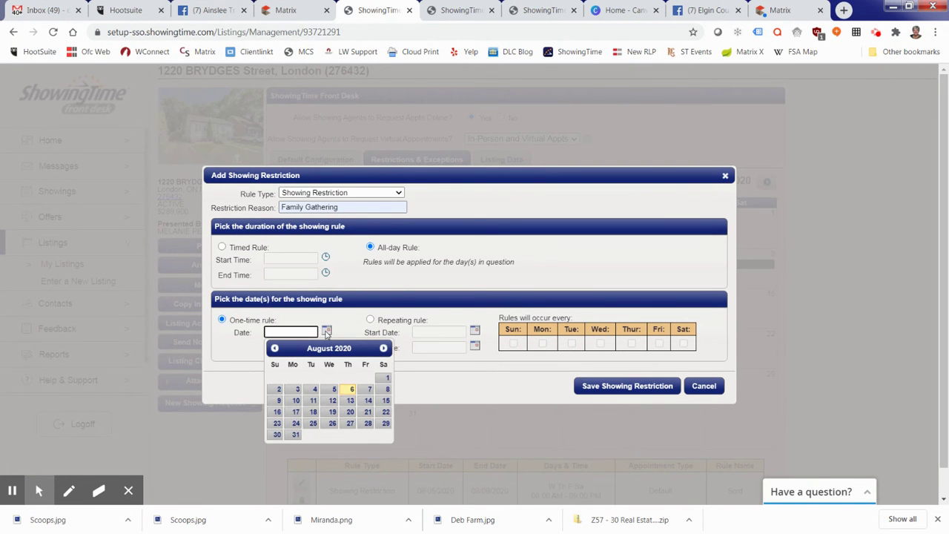
click(278, 401)
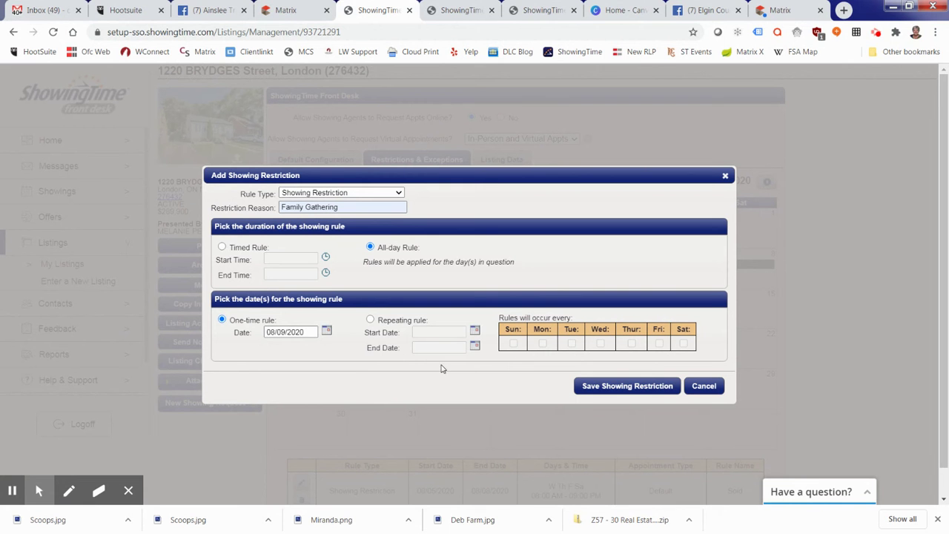
click(633, 387)
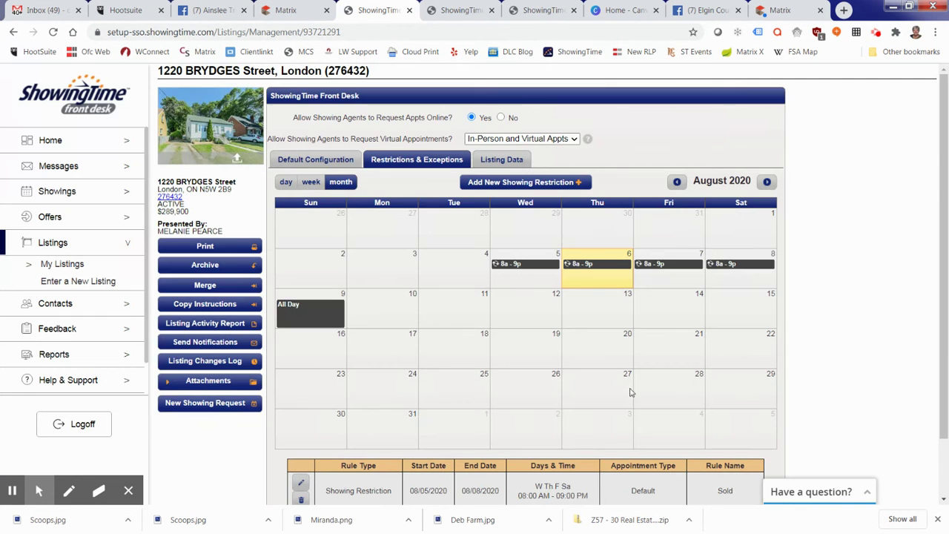
- Start a new timed showing restriction with the reason Kids, running from 8:00 AM to 9:45 AM
click(524, 185)
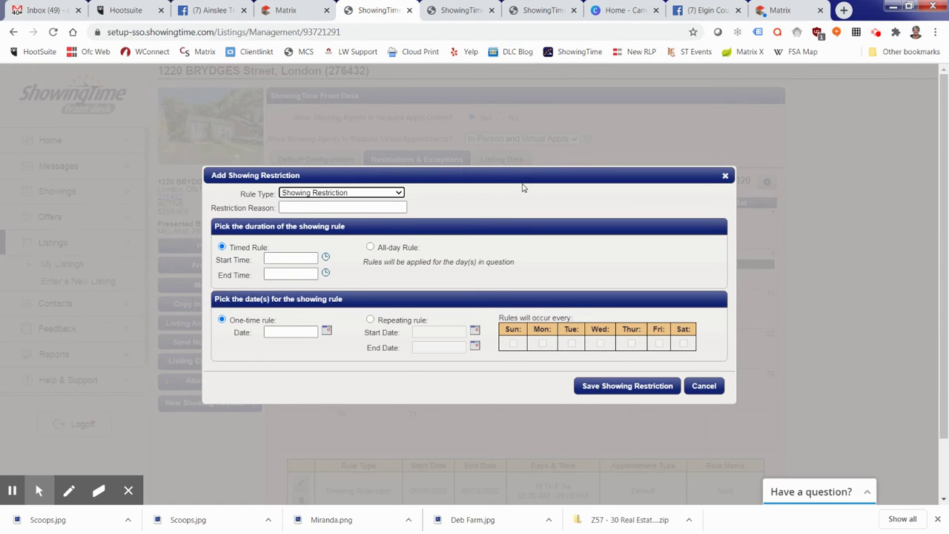
click(310, 205)
text(Kids)
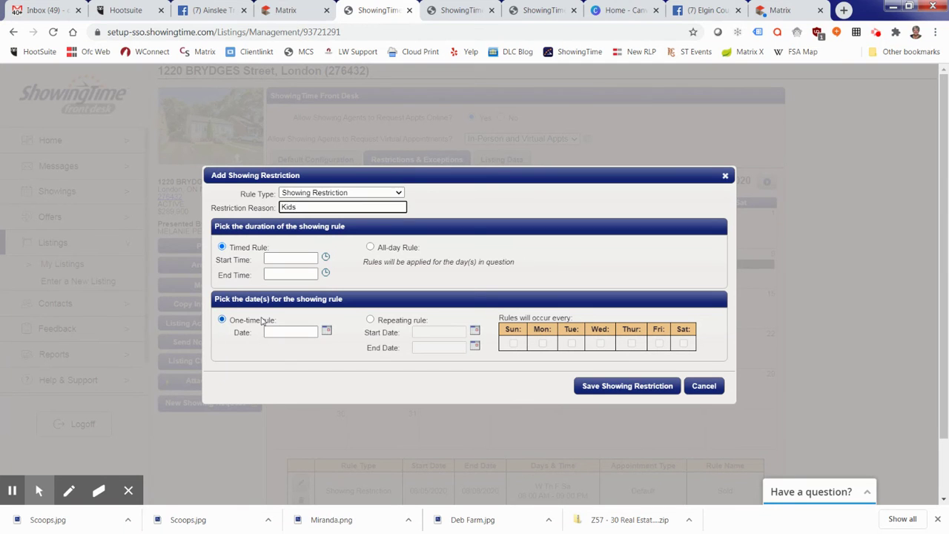
click(325, 258)
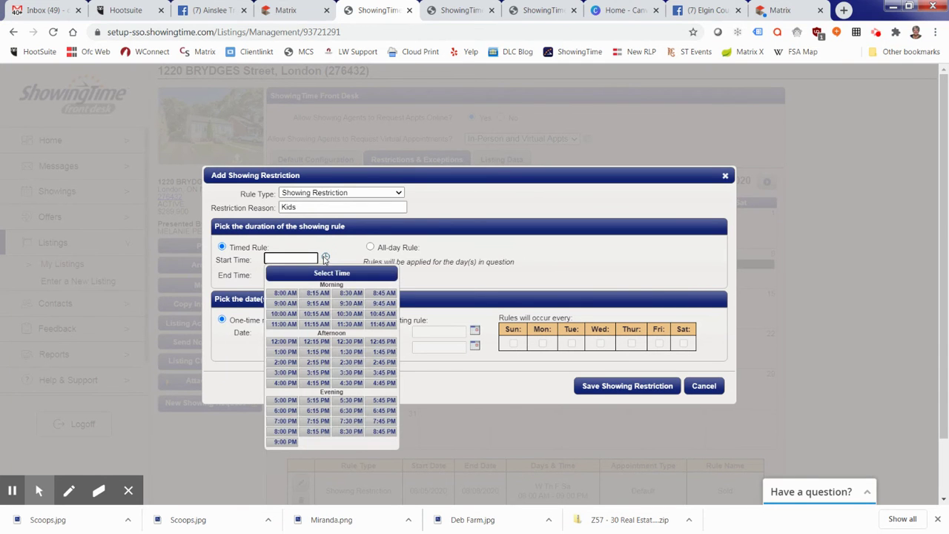
click(281, 294)
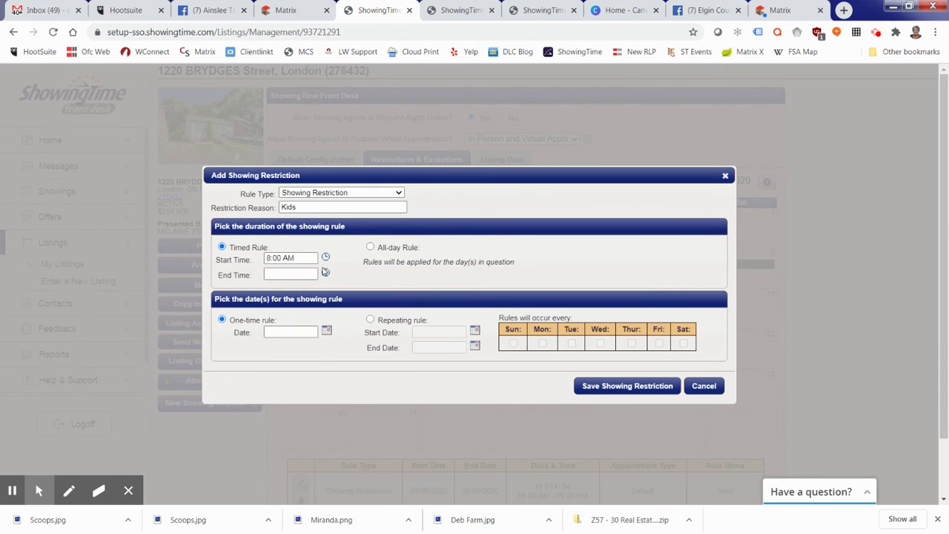
click(324, 273)
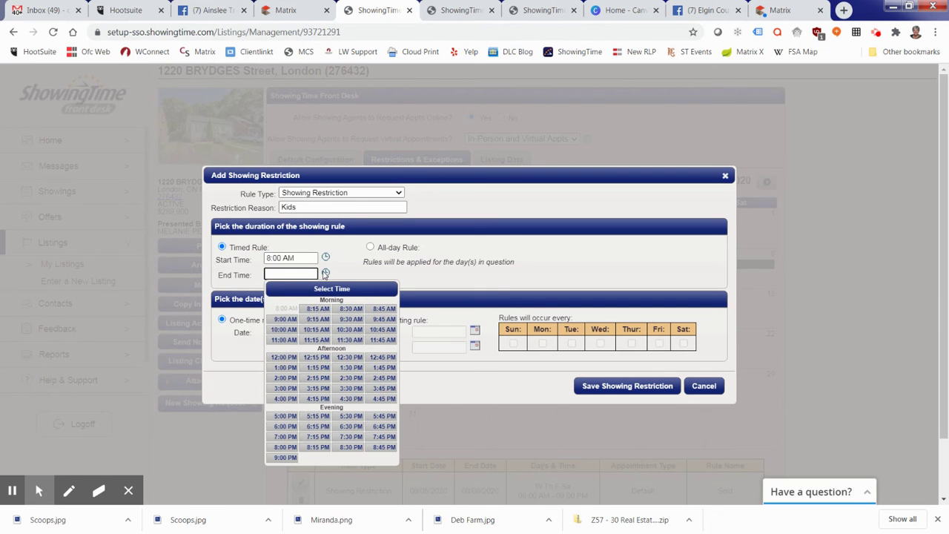
click(382, 319)
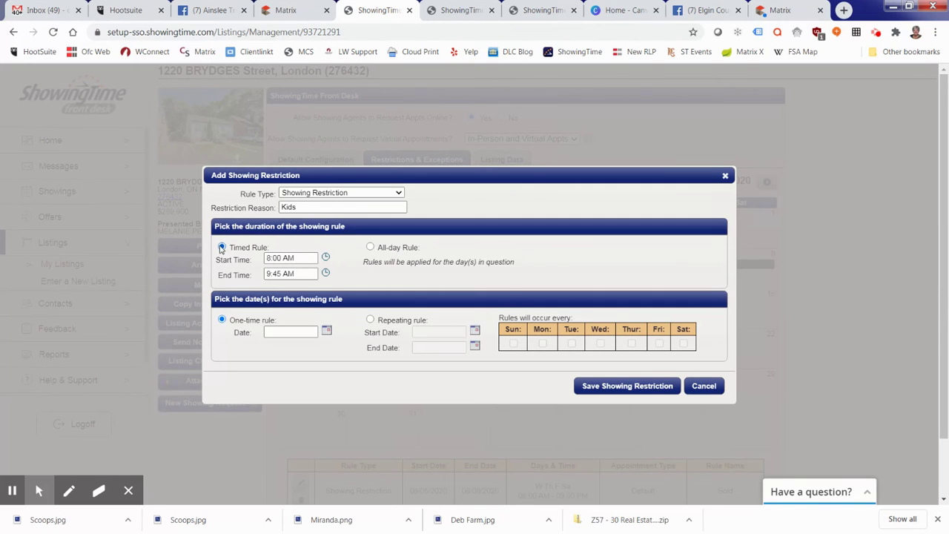
- Make the Kids restriction a repeating rule from 08/10/2020 to 10/31/2020
click(370, 320)
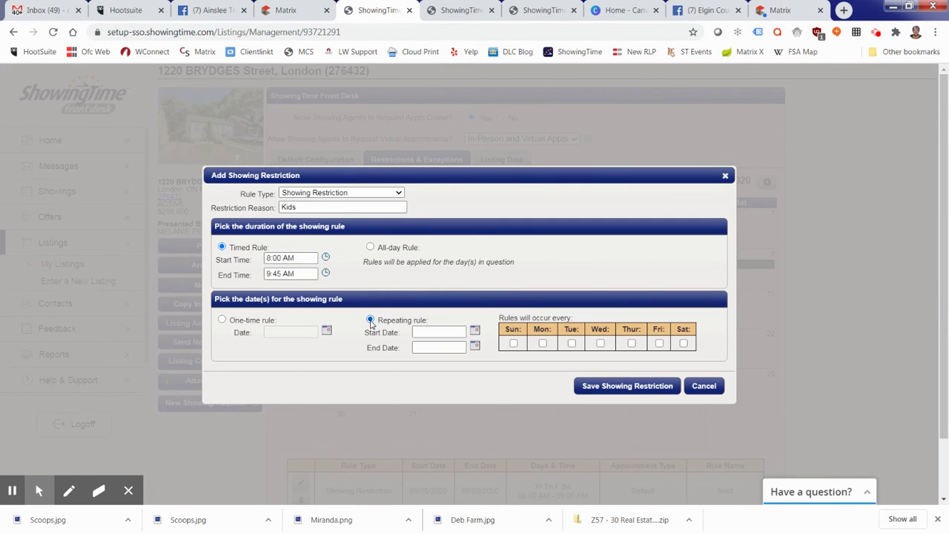
click(475, 331)
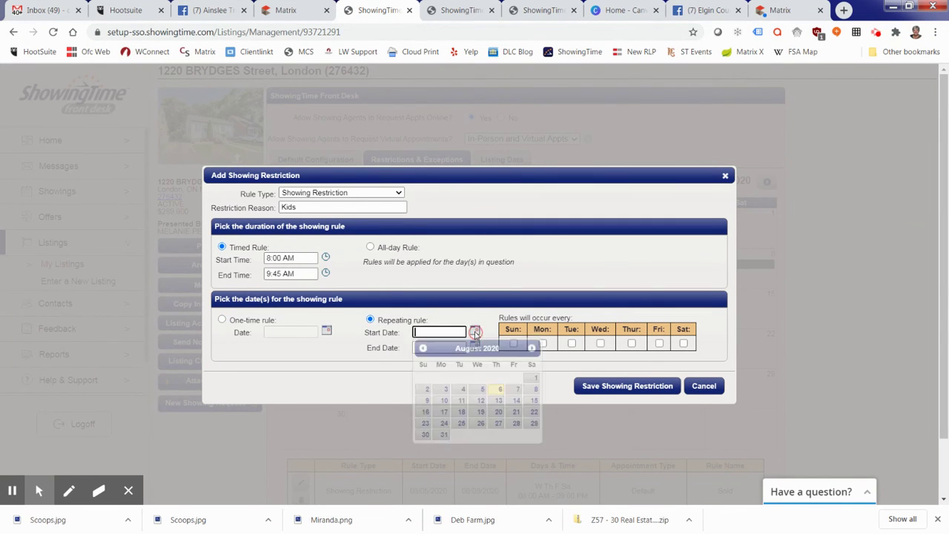
click(443, 402)
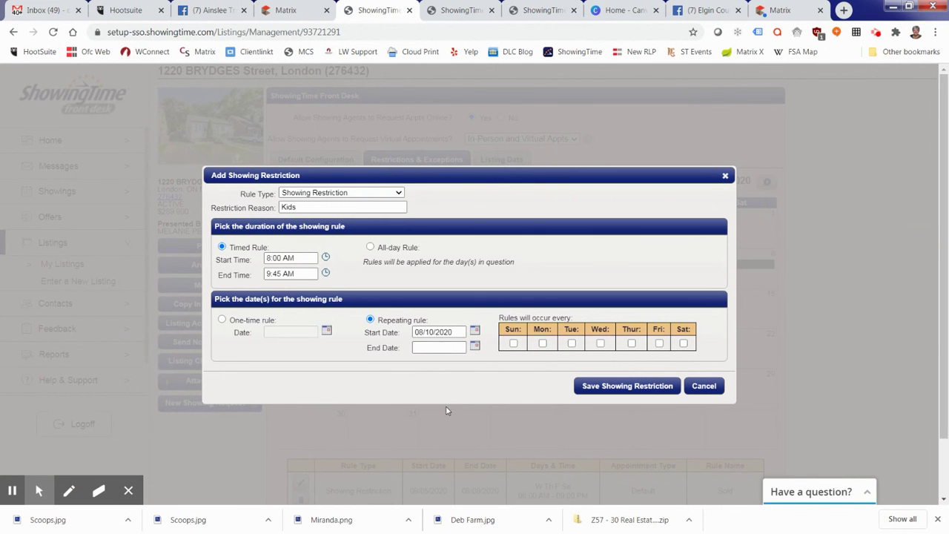
click(475, 347)
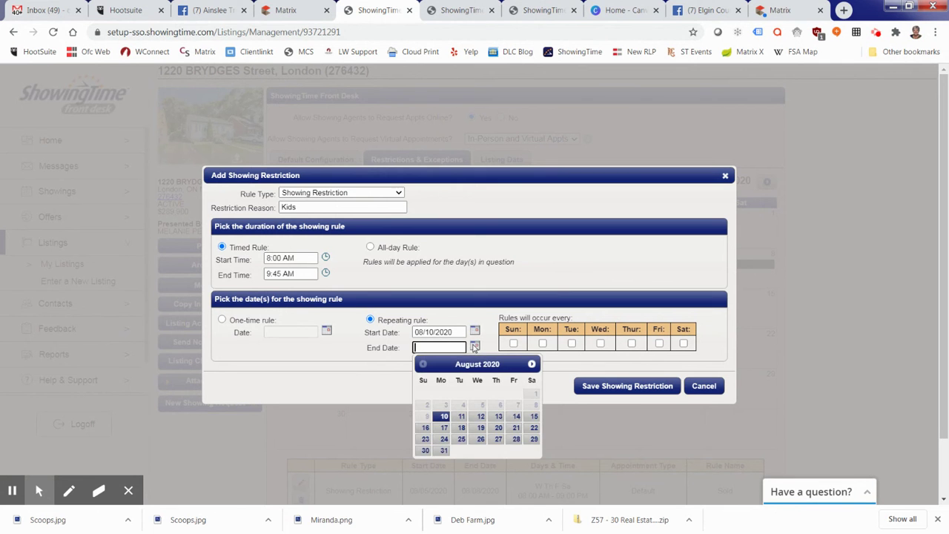
click(531, 363)
click(532, 363)
click(534, 441)
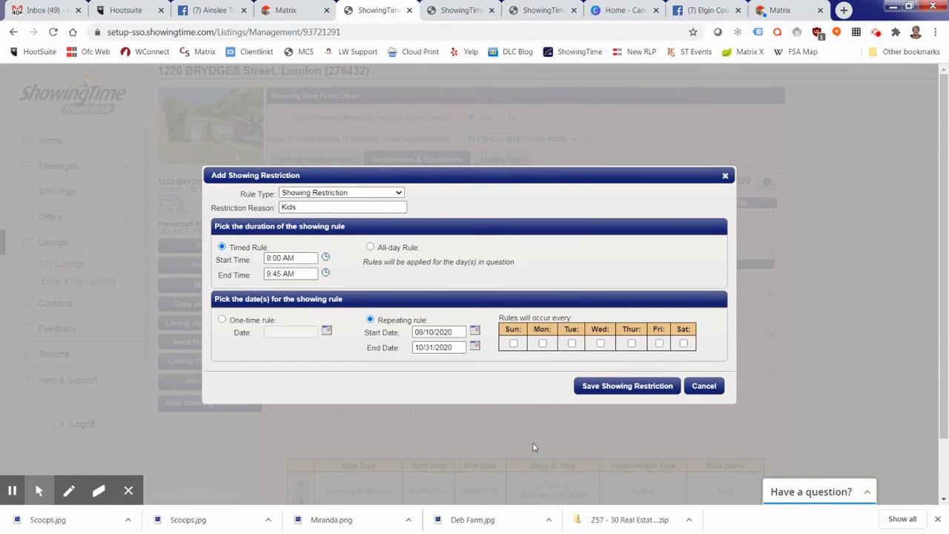
- Apply the Kids restriction to every Monday through Friday and save it
click(542, 342)
click(572, 342)
click(599, 342)
click(630, 344)
click(658, 345)
click(628, 386)
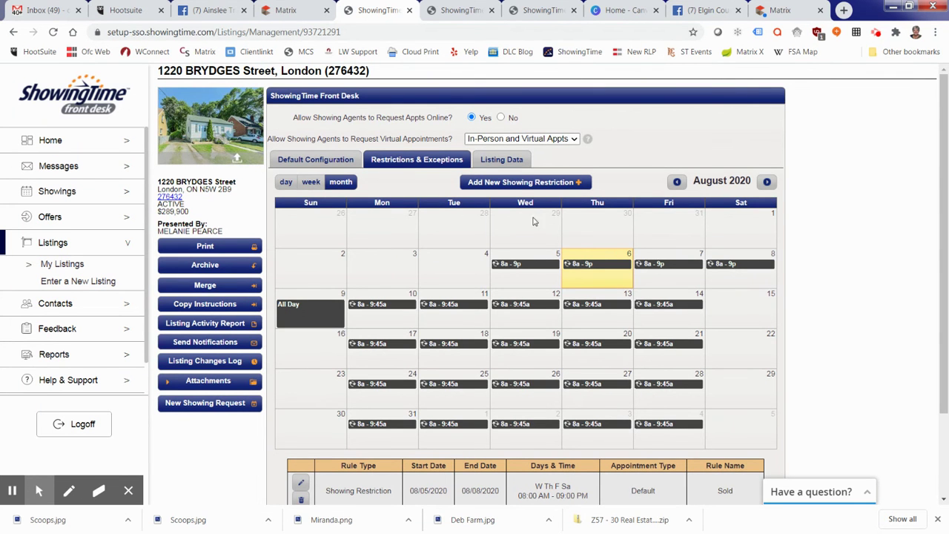
- Start another timed showing restriction with the reason Kids Night, running from 8:00 PM to 9:00 PM
click(536, 185)
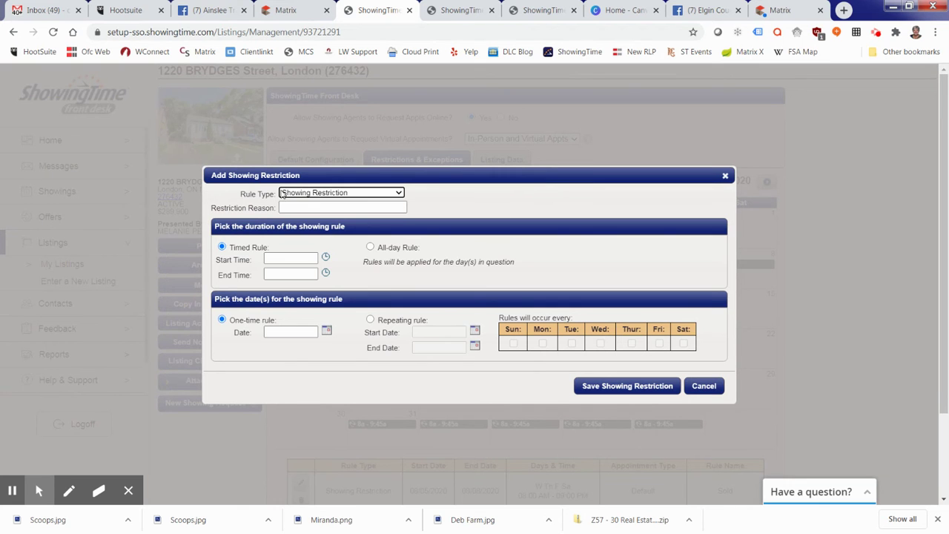
click(319, 209)
click(319, 210)
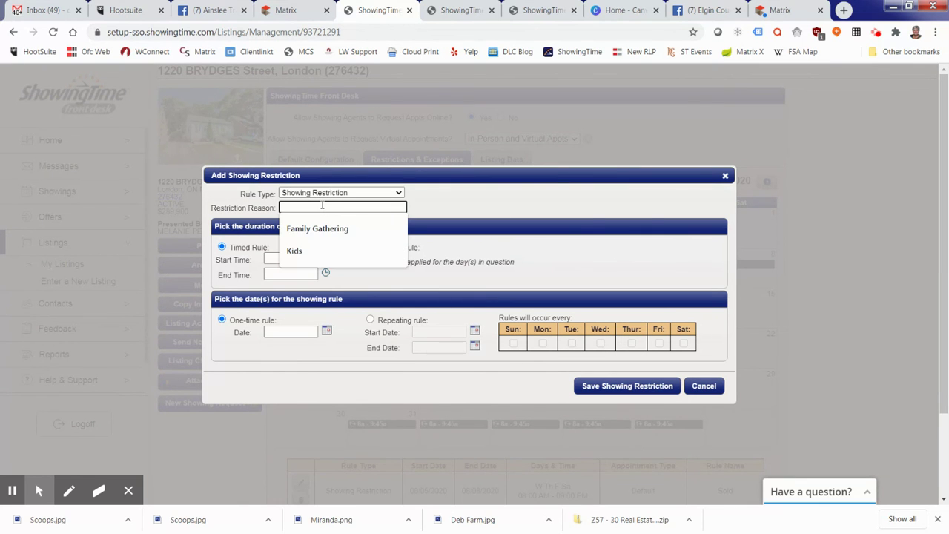
text(Kids Night)
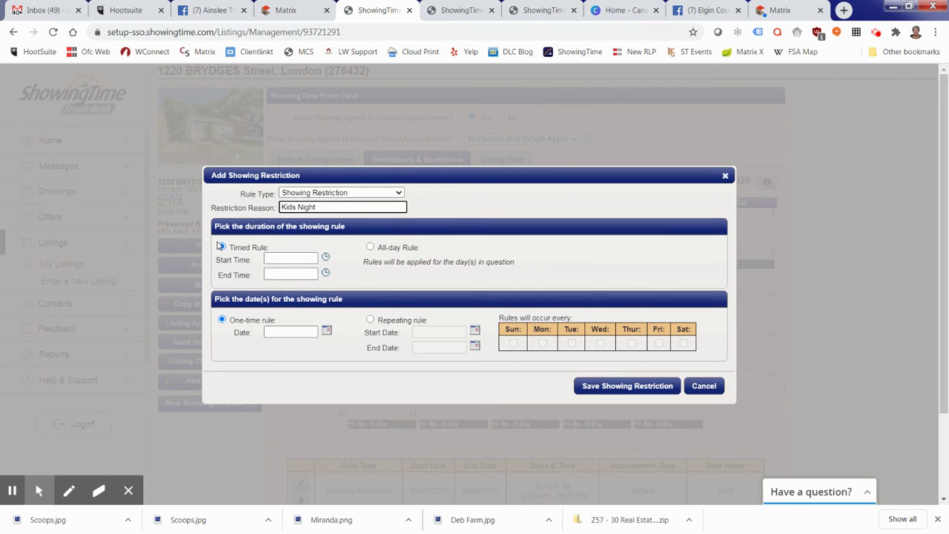
click(325, 257)
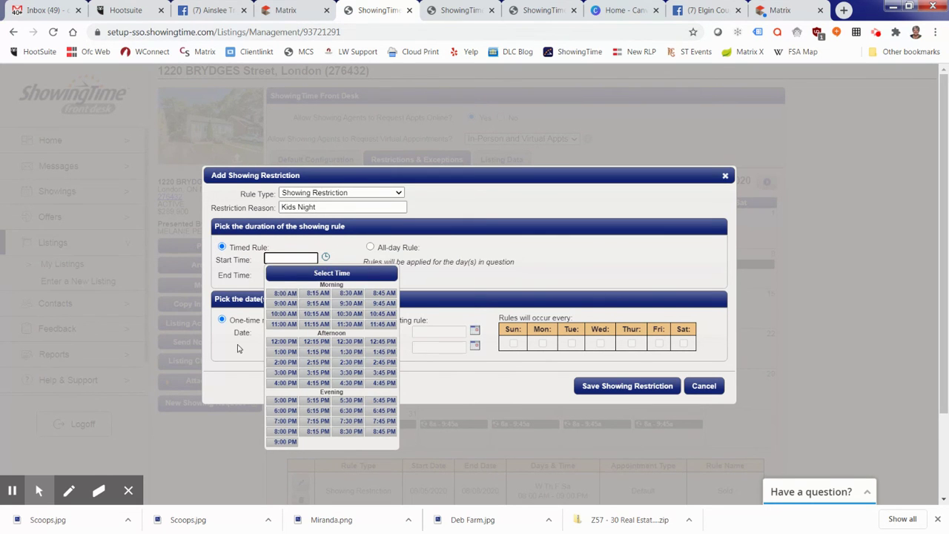
click(285, 432)
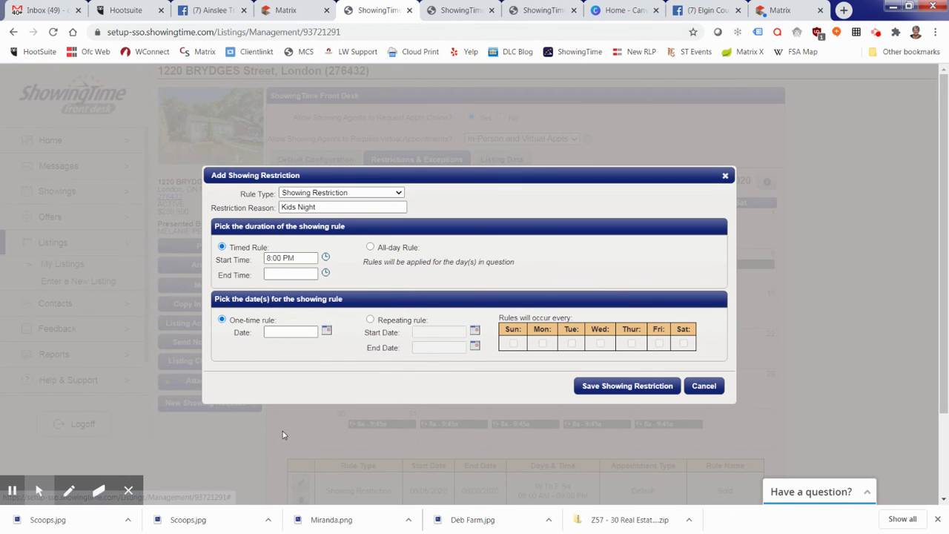
click(326, 274)
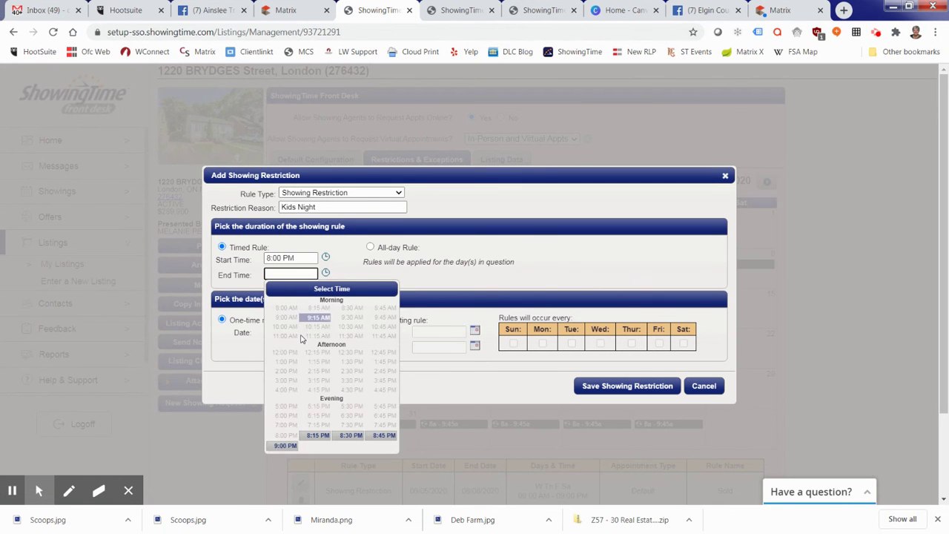
click(283, 447)
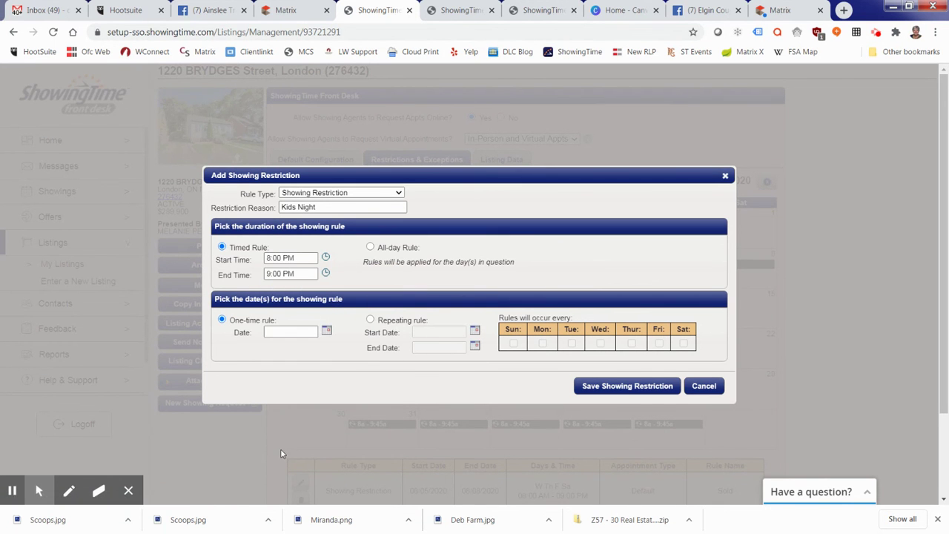
- Make the Kids Night restriction a repeating rule from 08/10/2020 to 10/31/2020
click(370, 320)
click(475, 331)
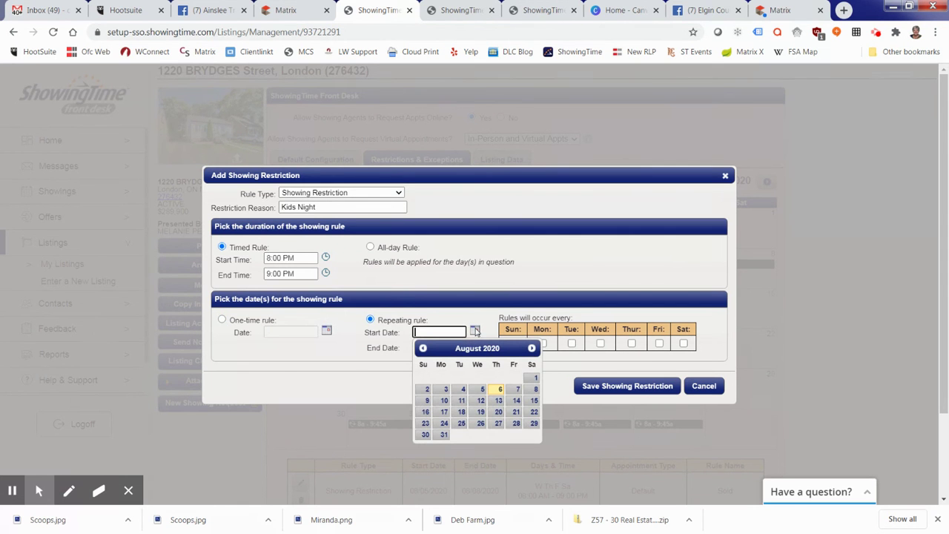
click(444, 400)
click(475, 347)
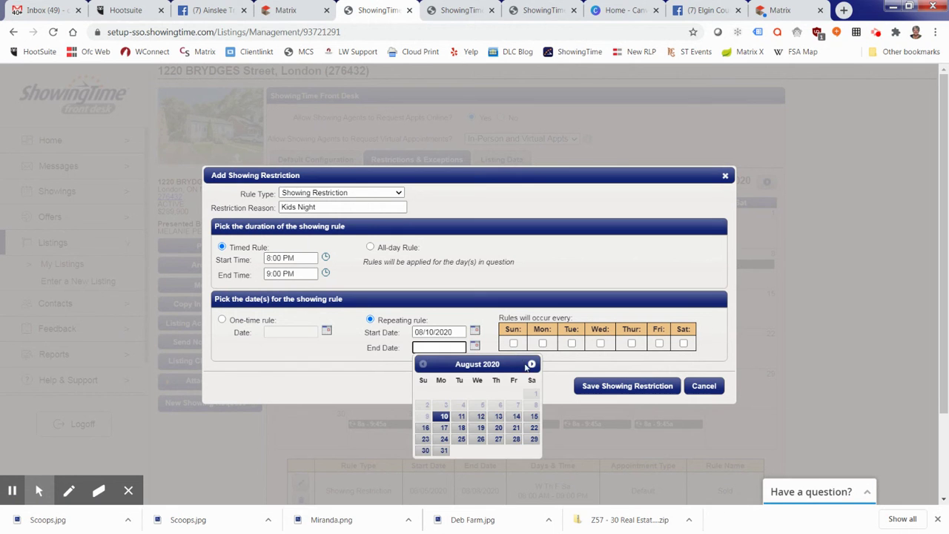
click(532, 364)
click(531, 364)
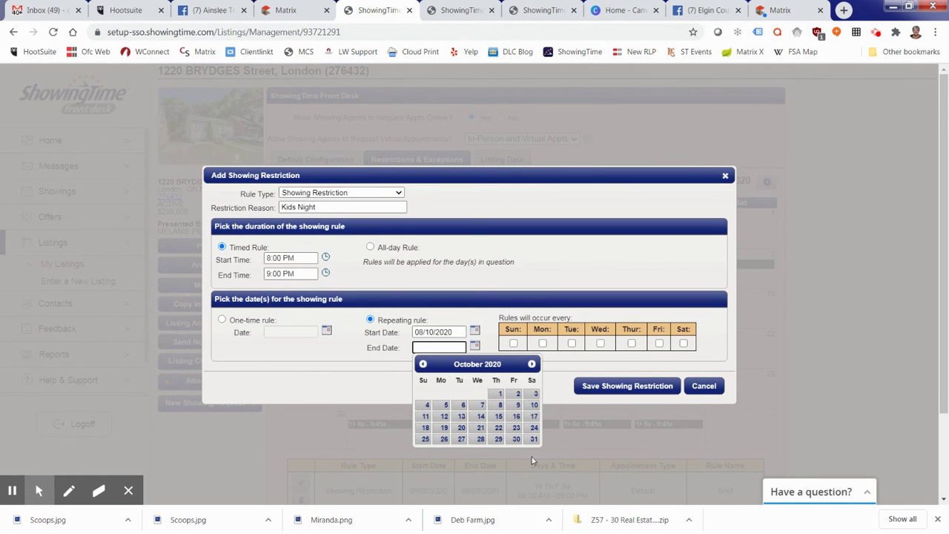
click(533, 439)
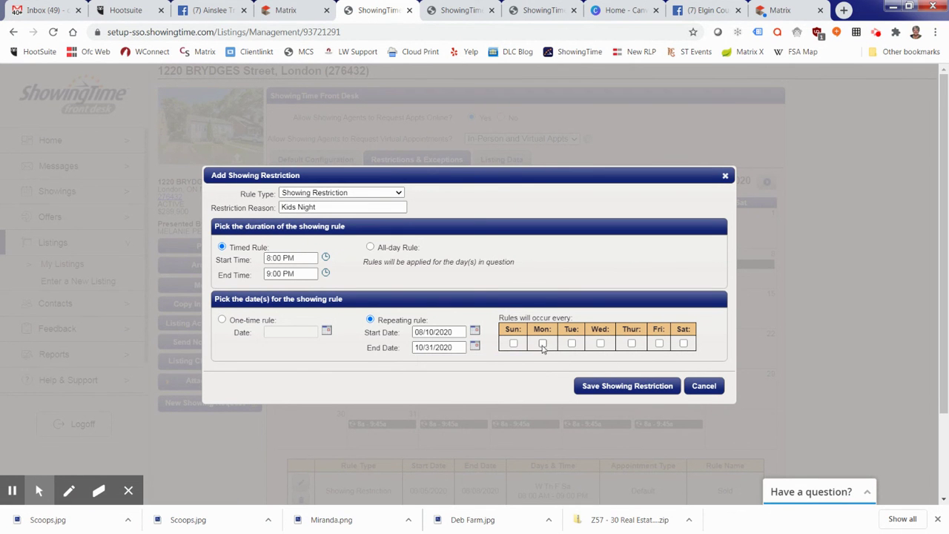
- Apply the Kids Night restriction to all seven days of the week, save it and review the list of rules
click(513, 343)
click(542, 343)
click(571, 343)
click(600, 343)
click(631, 343)
click(659, 344)
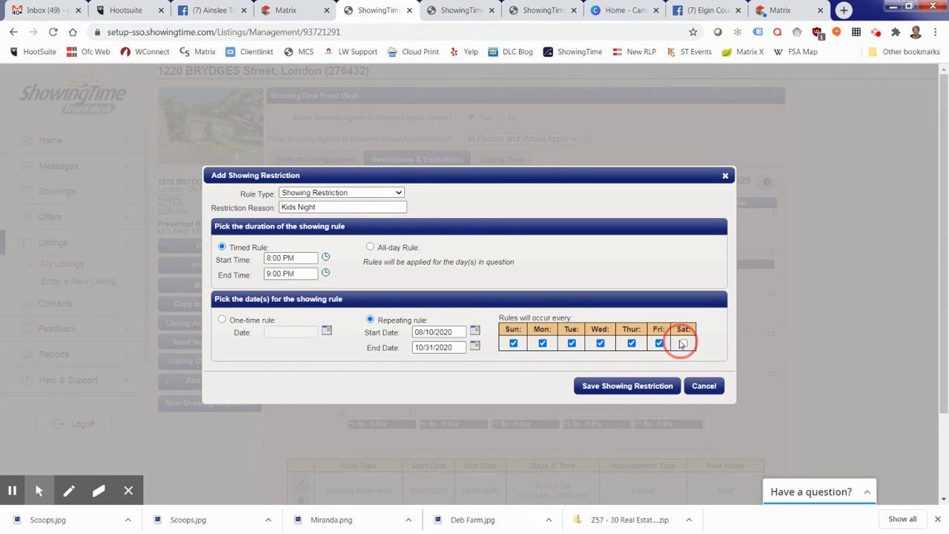
click(683, 343)
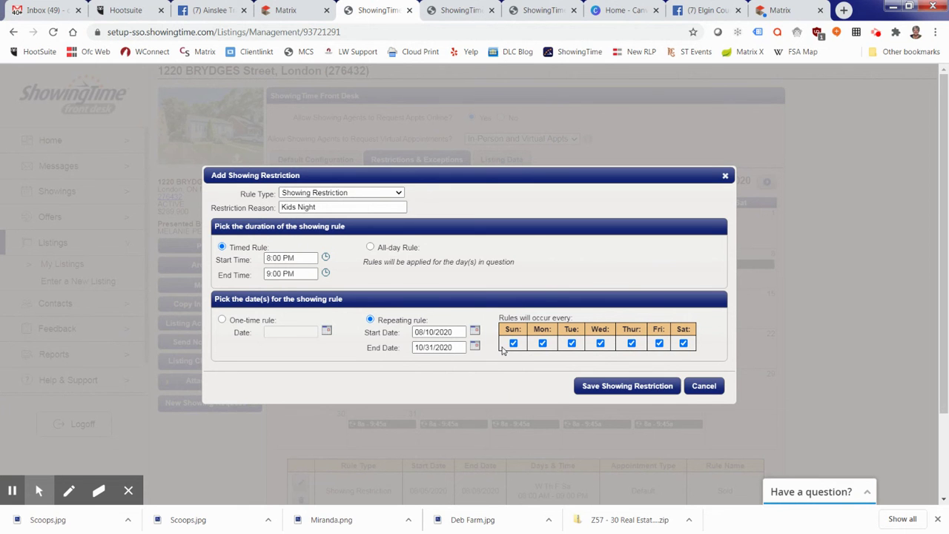
click(616, 385)
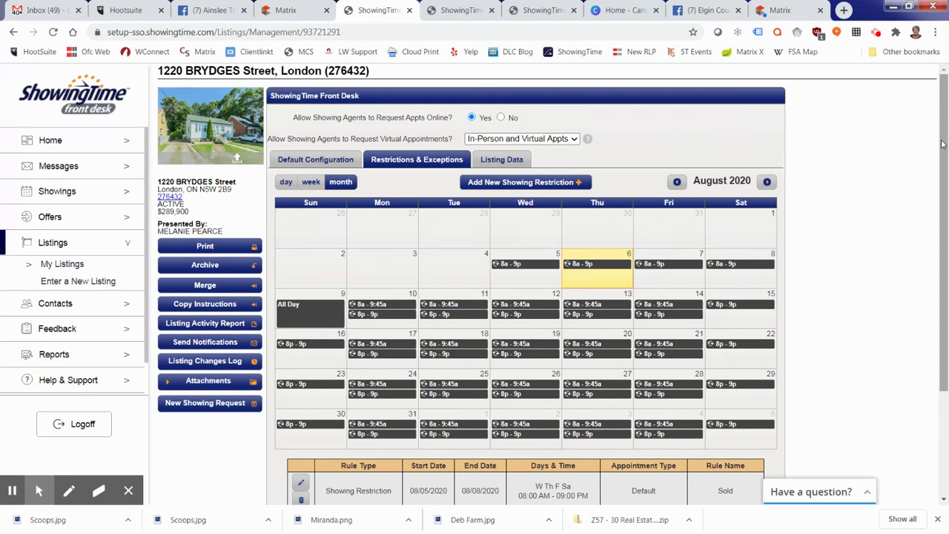
scroll(942, 143, down, 1)
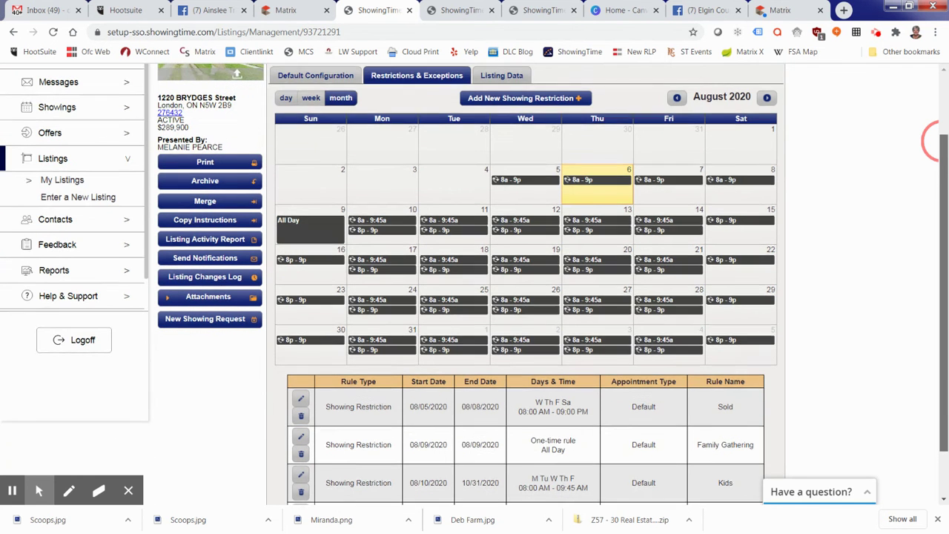
scroll(937, 141, down, 1)
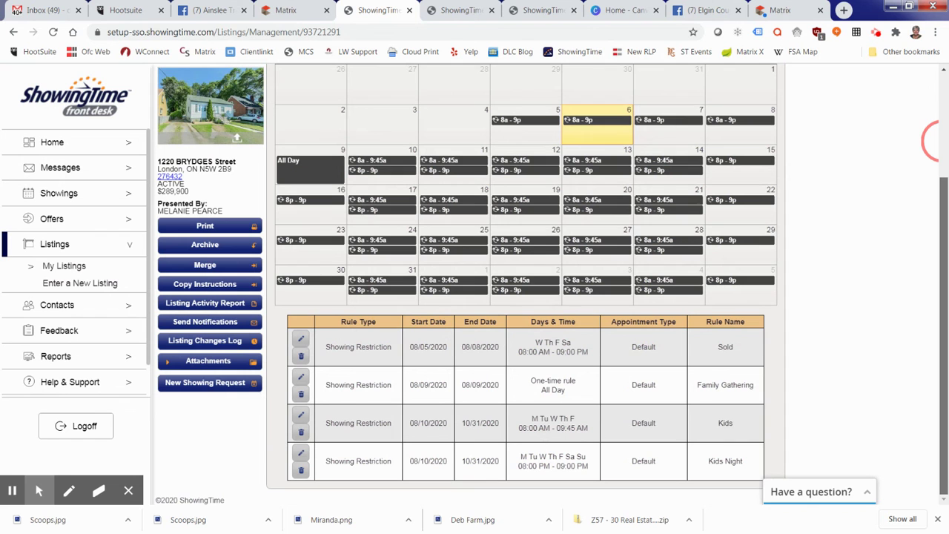